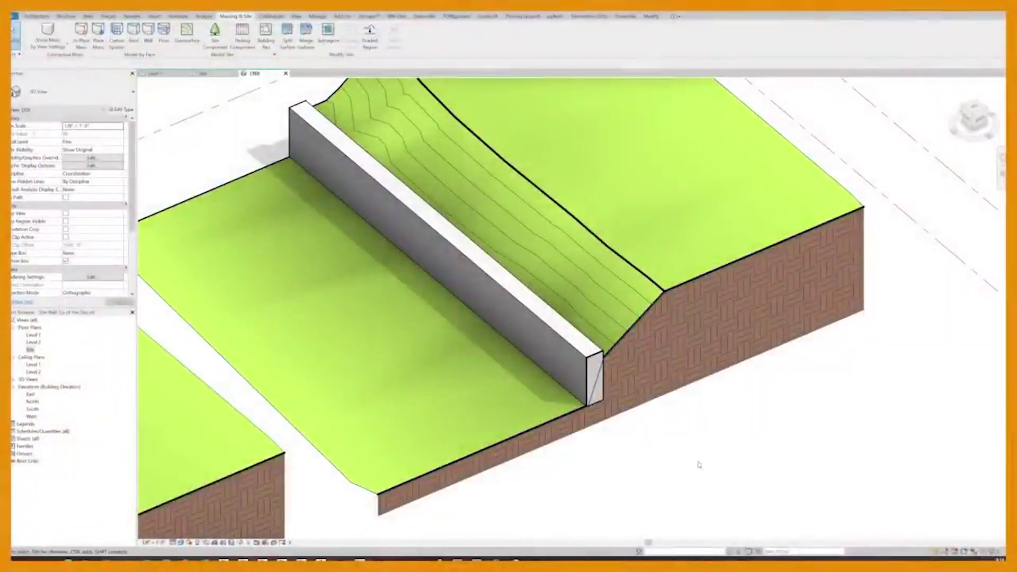
Put the left toposurface into Edit Surface mode in the Site plan
middle_drag(648, 448, 646, 427)
click(625, 375)
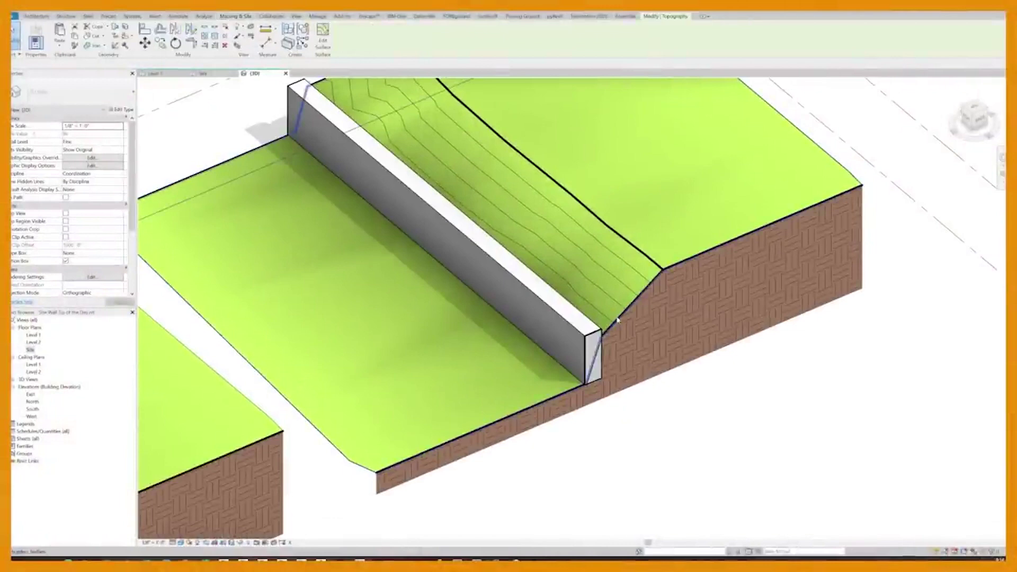
shift+middle_drag(611, 370, 570, 339)
double_click(30, 350)
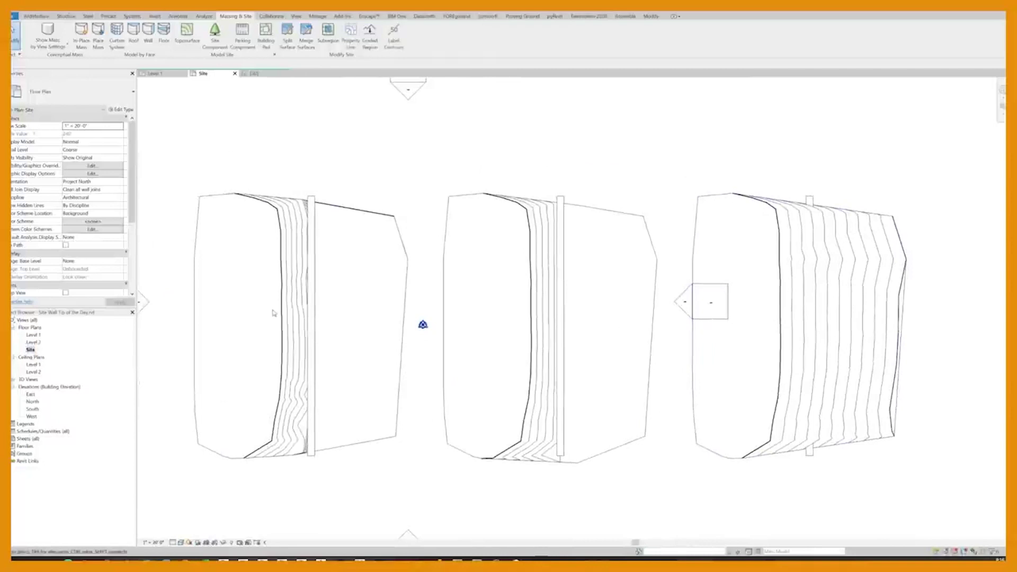
click(273, 312)
click(320, 35)
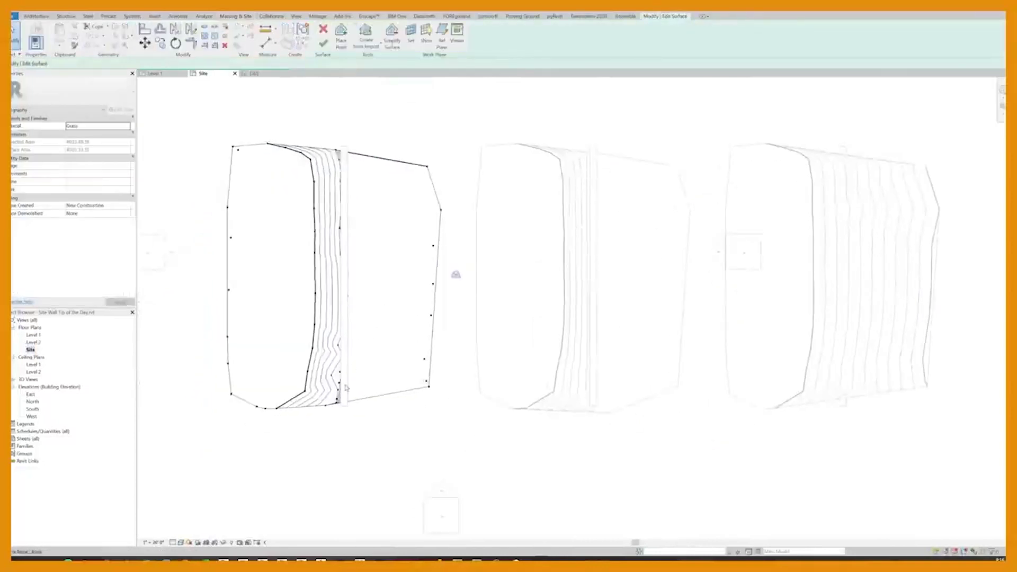
Delete the stray surface points beside the retaining wall
scroll(345, 388, up, 1)
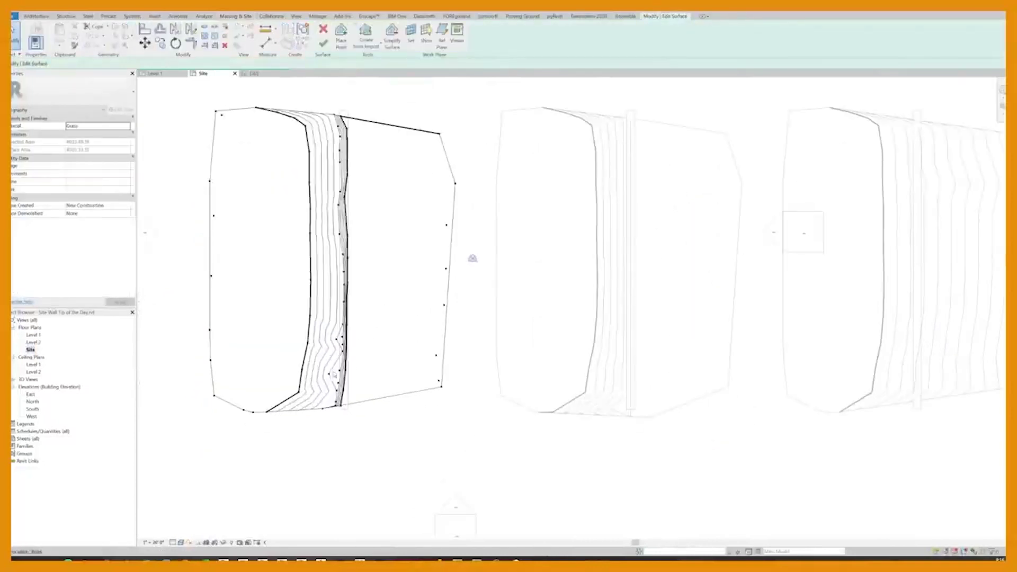
scroll(346, 417, up, 4)
scroll(411, 367, down, 4)
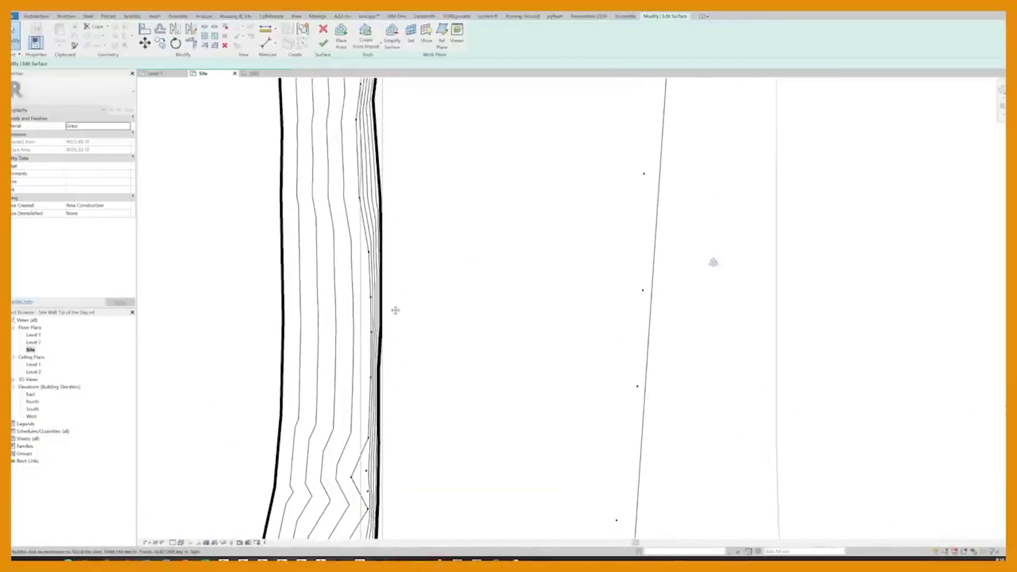
scroll(348, 395, up, 3)
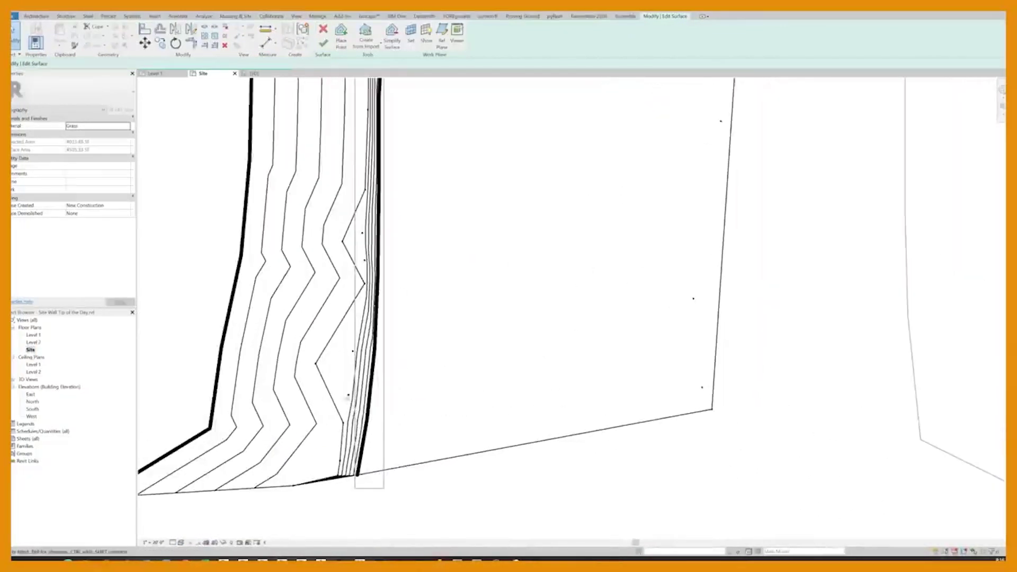
scroll(346, 395, down, 2)
middle_drag(393, 140, 411, 402)
middle_drag(408, 208, 401, 326)
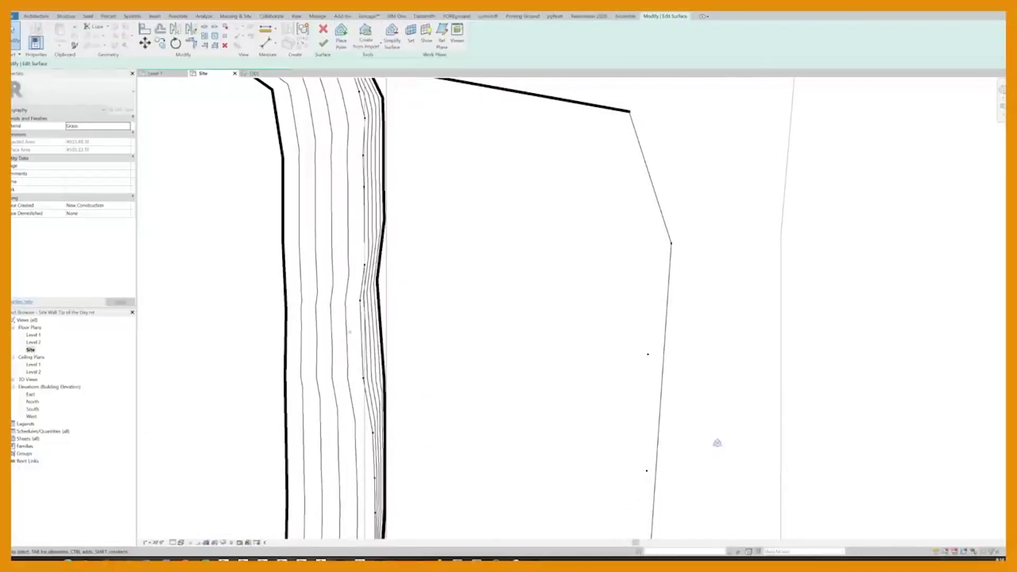
drag(366, 326, 369, 329)
key(Delete)
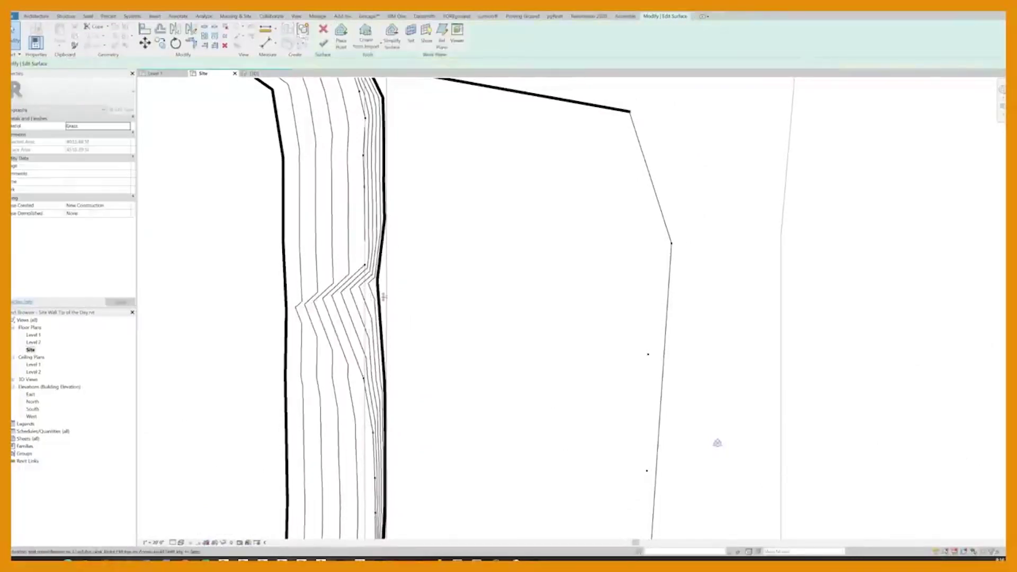
middle_drag(383, 297, 398, 344)
drag(379, 235, 390, 248)
key(Delete)
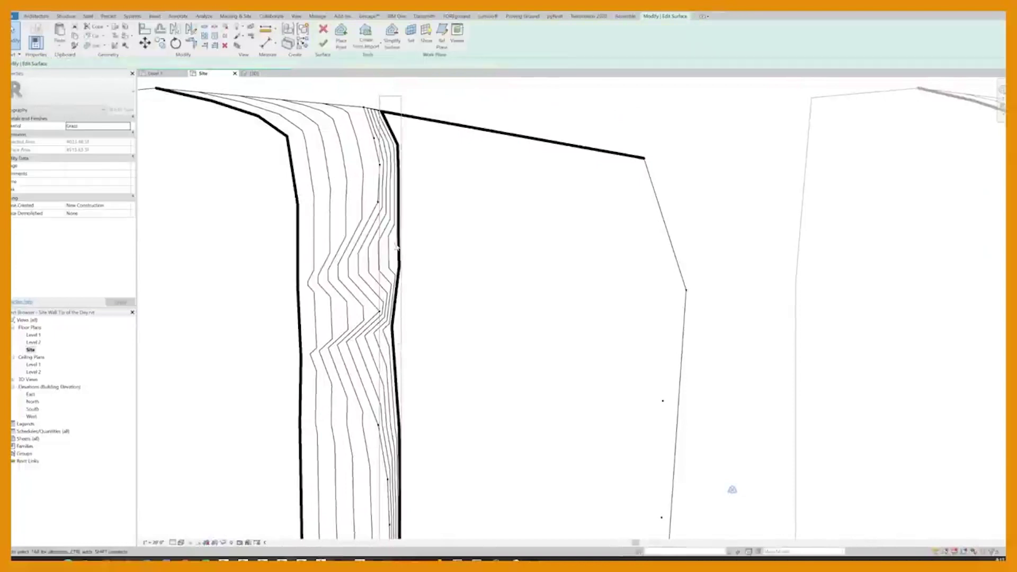
Finish the surface edit so the left toposurface's contours reshape at the wall
scroll(419, 260, down, 2)
middle_drag(436, 267, 431, 218)
scroll(430, 218, down, 1)
click(323, 43)
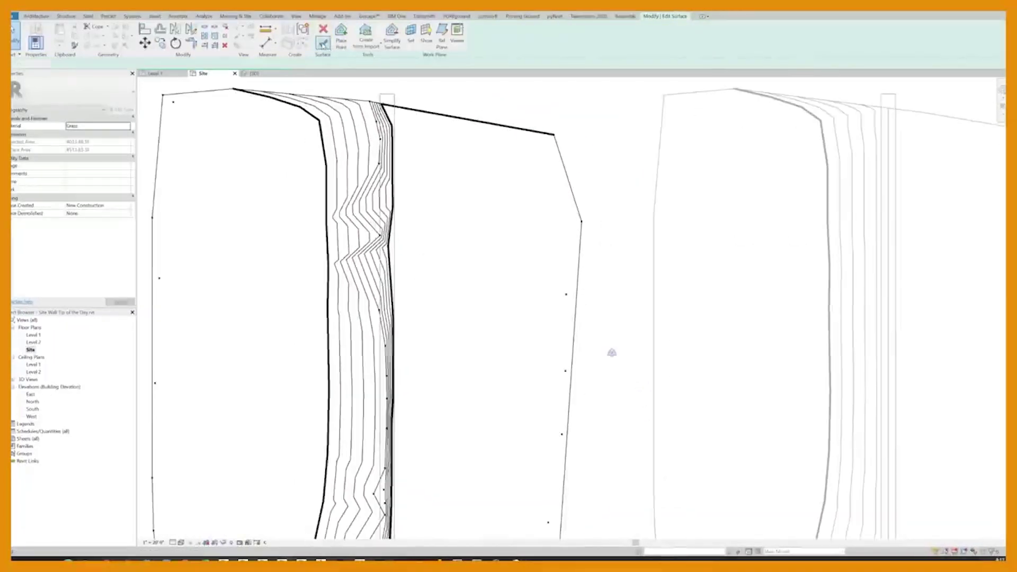
scroll(425, 286, down, 2)
middle_drag(425, 286, 382, 298)
scroll(381, 236, down, 2)
Review the toposurfaces around the wall's top end in the Site plan
scroll(379, 194, up, 5)
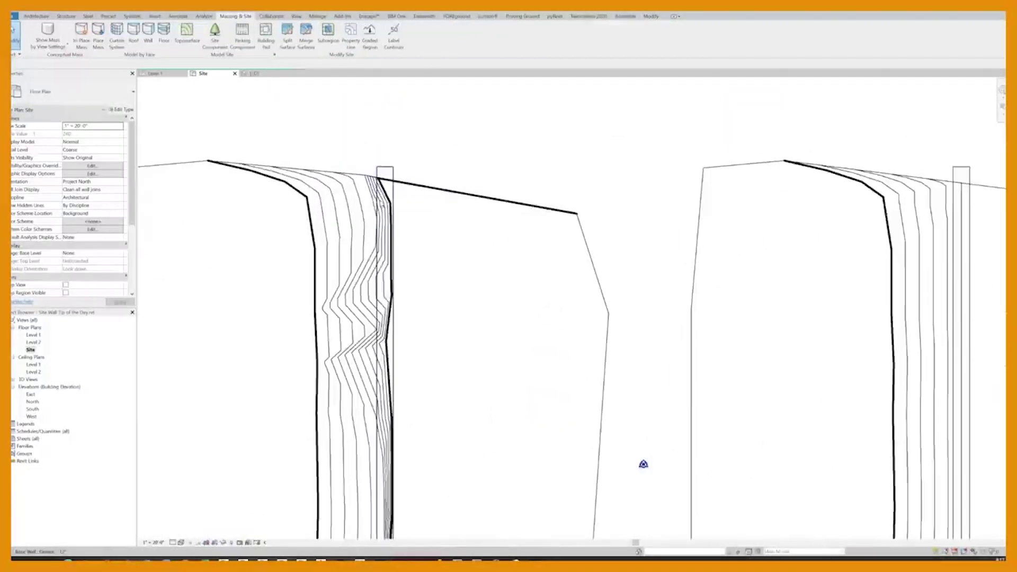
middle_drag(401, 190, 394, 219)
scroll(373, 284, up, 2)
scroll(376, 234, down, 2)
middle_drag(365, 338, 345, 253)
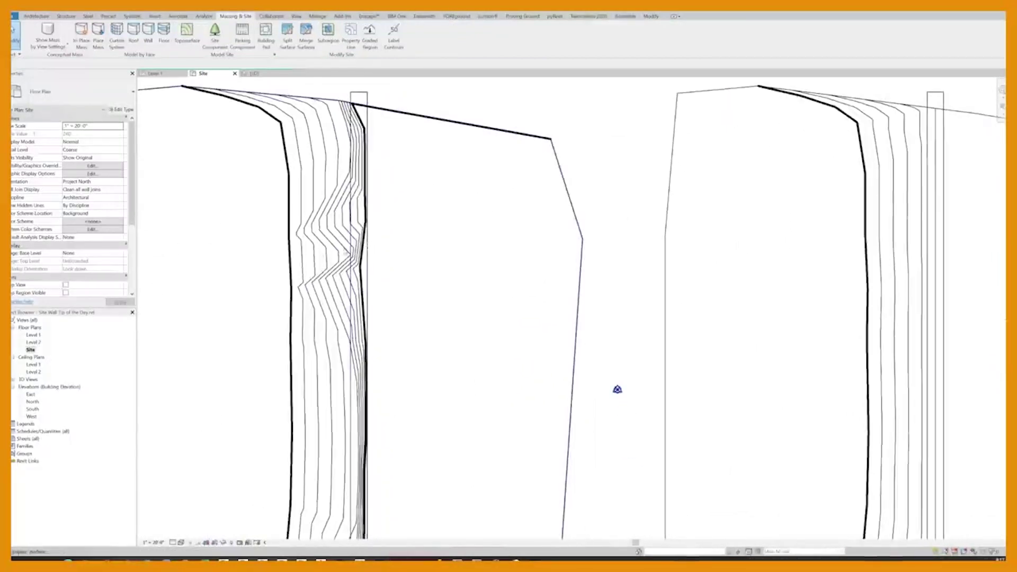
scroll(329, 332, down, 4)
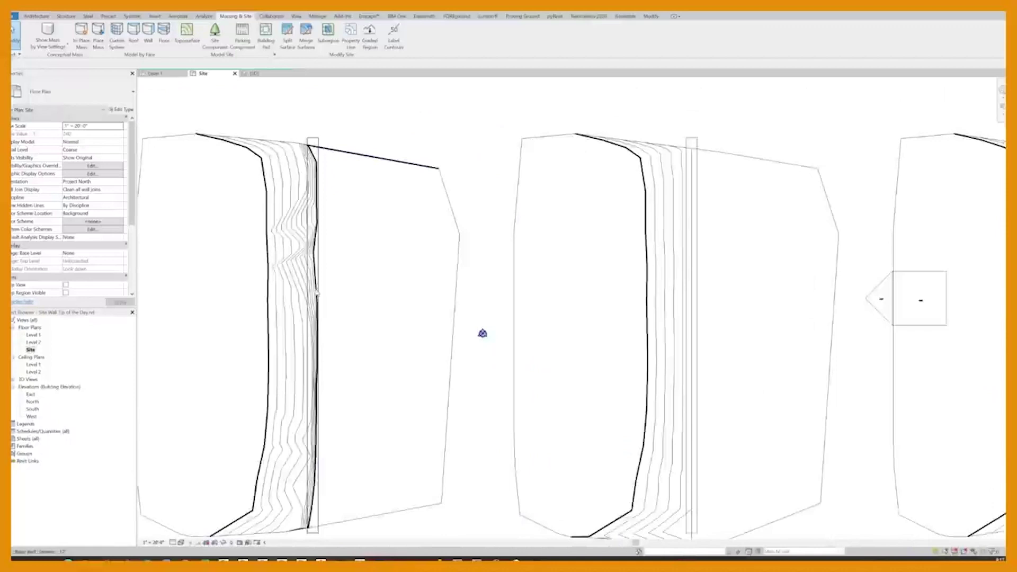
middle_drag(428, 134, 397, 129)
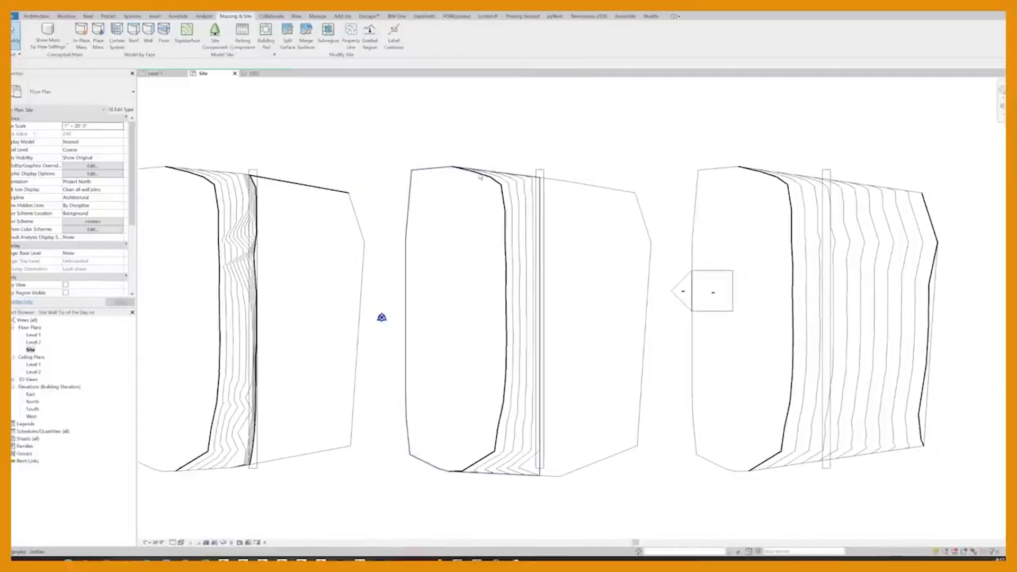
click(477, 174)
click(618, 165)
middle_drag(621, 163, 527, 163)
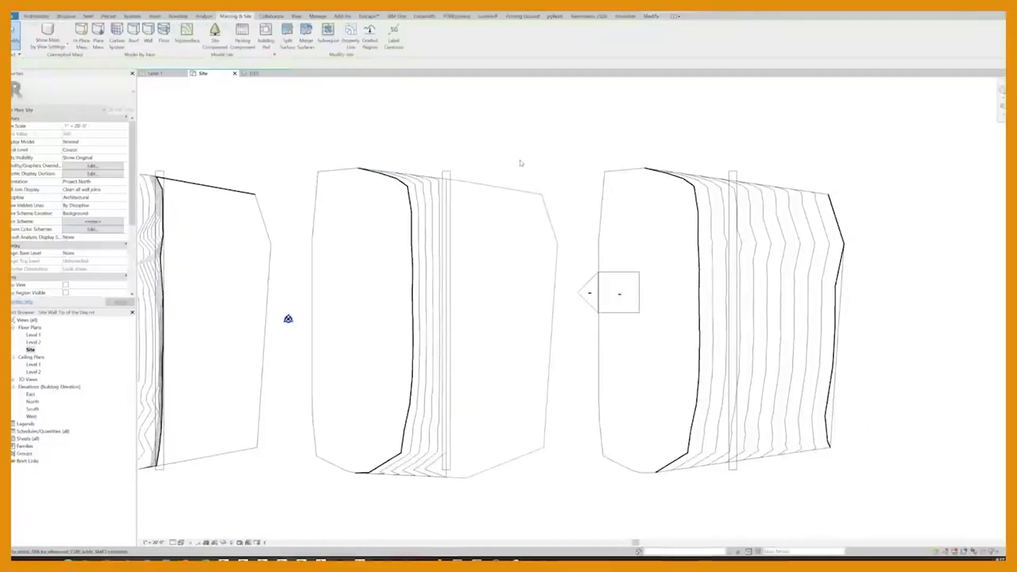
scroll(520, 164, down, 2)
Frame all the pads in the 3D view and check the middle and left toposurfaces
click(255, 74)
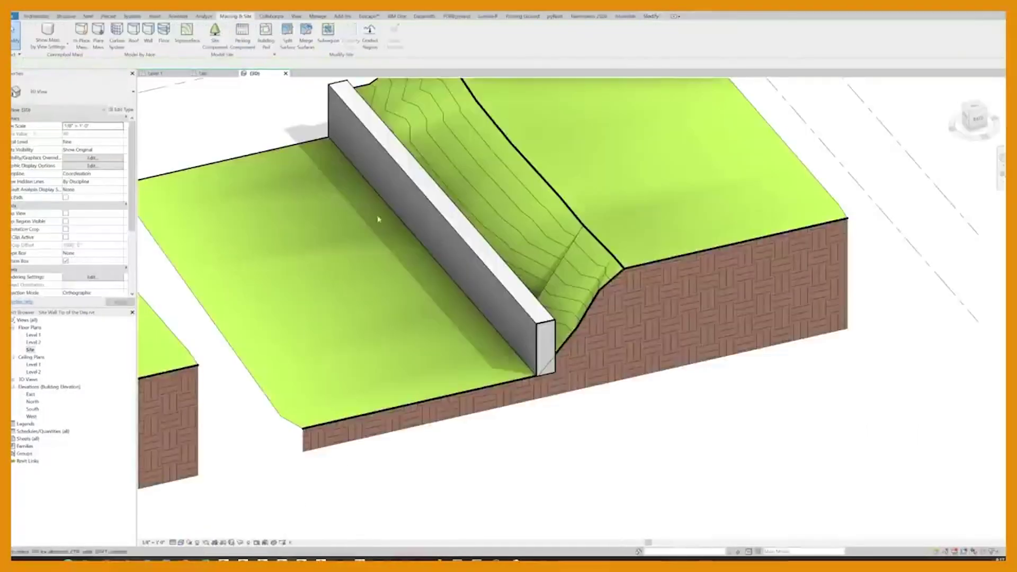
scroll(788, 291, down, 2)
middle_drag(712, 232, 508, 273)
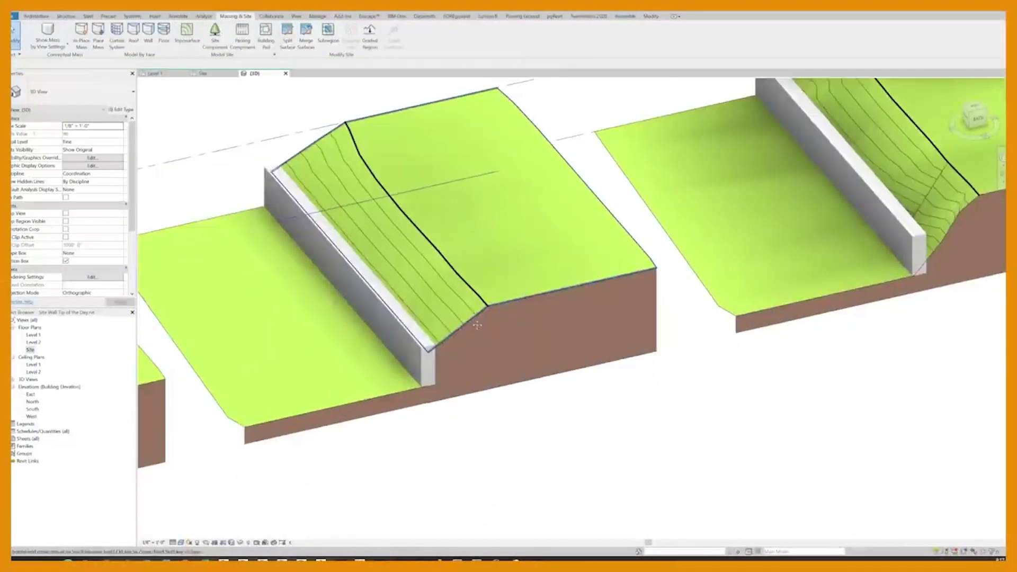
click(466, 336)
ctrl+click(364, 405)
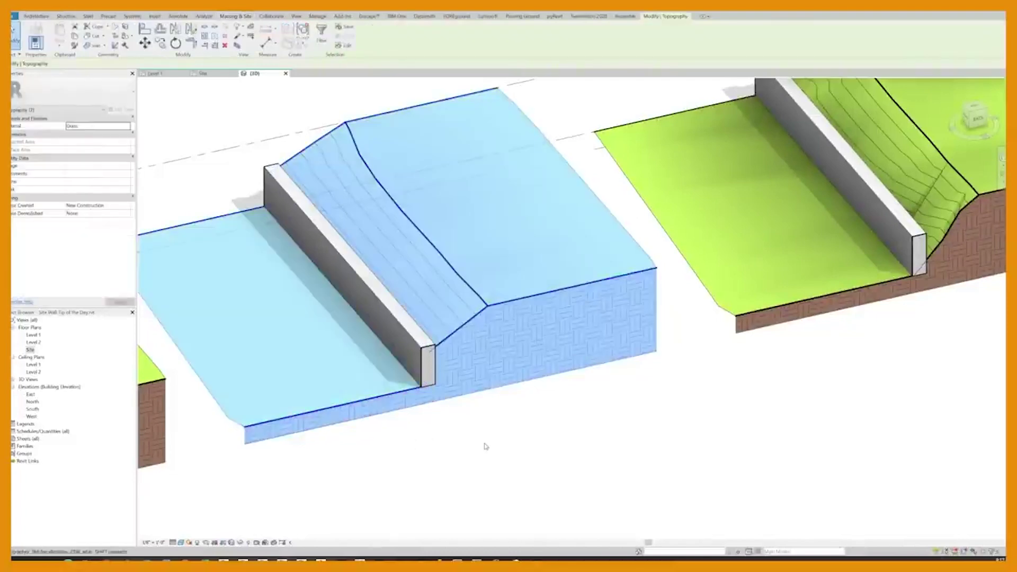
click(486, 447)
middle_drag(509, 447, 561, 443)
Zoom to the wall end and select the left toposurface and wall to check their join
scroll(491, 396, up, 2)
scroll(461, 330, up, 2)
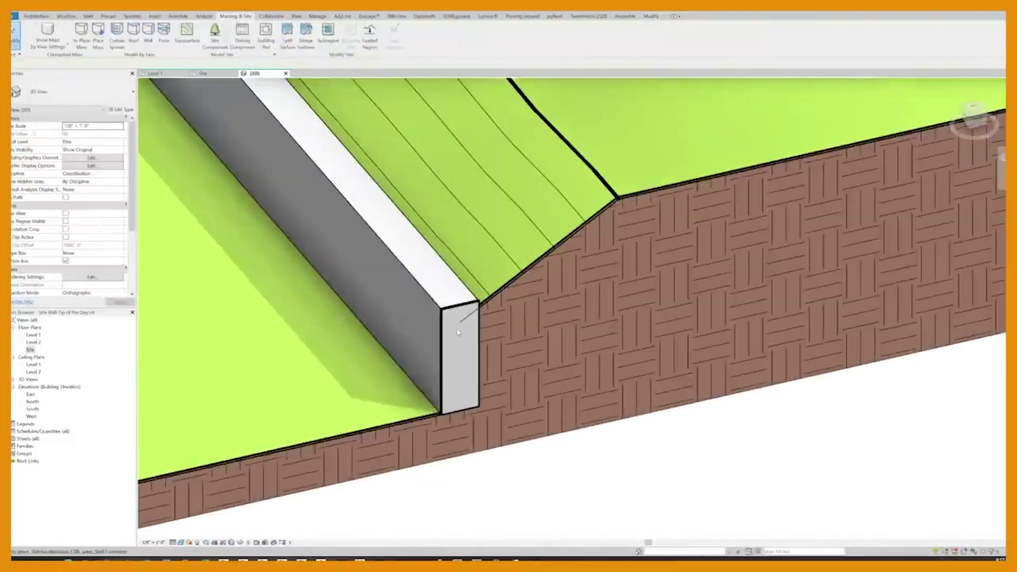
scroll(471, 421, down, 6)
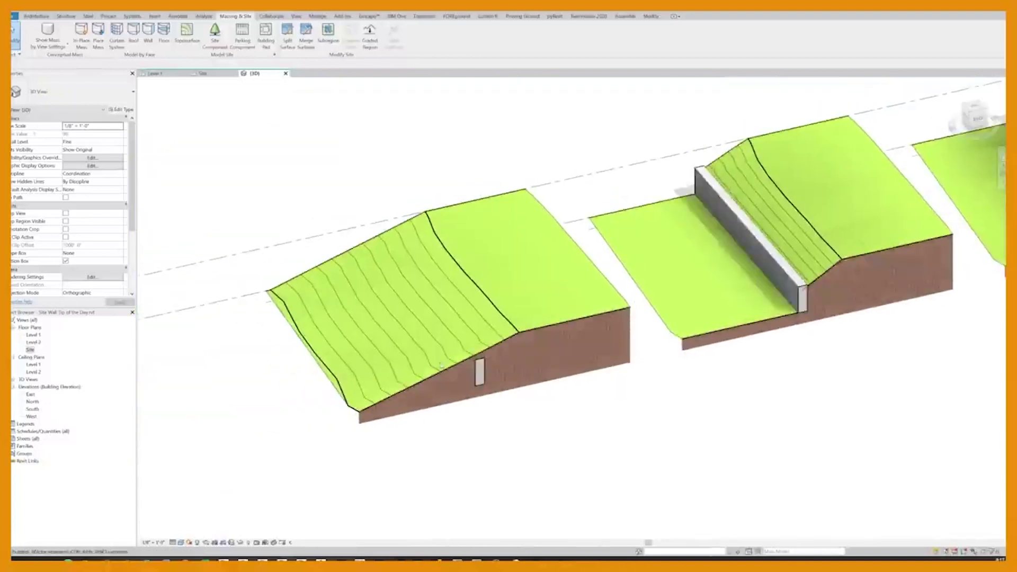
scroll(477, 381, up, 3)
click(489, 360)
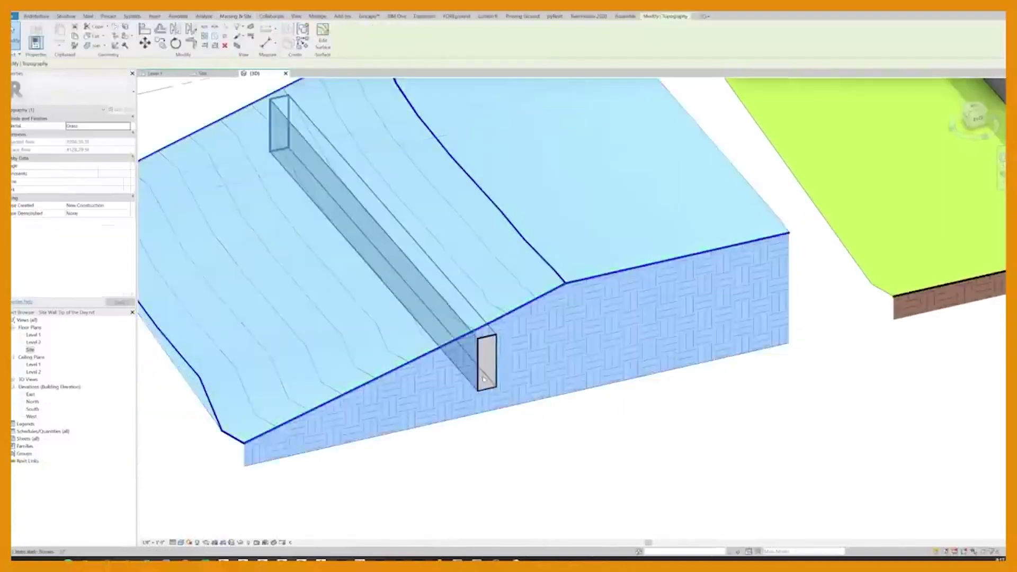
scroll(494, 341, up, 2)
key(Escape)
click(493, 353)
click(507, 297)
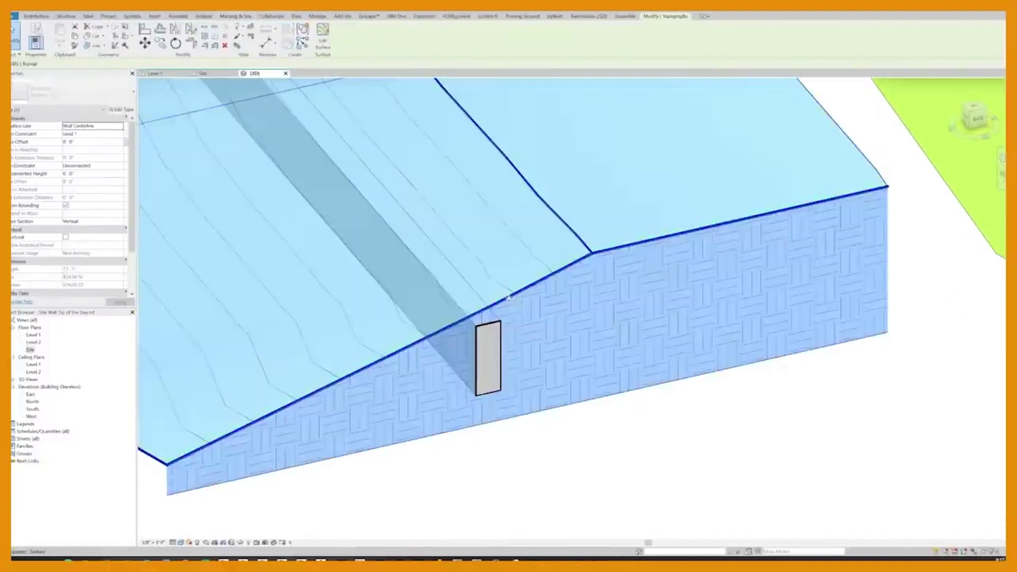
key(Escape)
Frame the right-hand topography in the Site plan
double_click(30, 349)
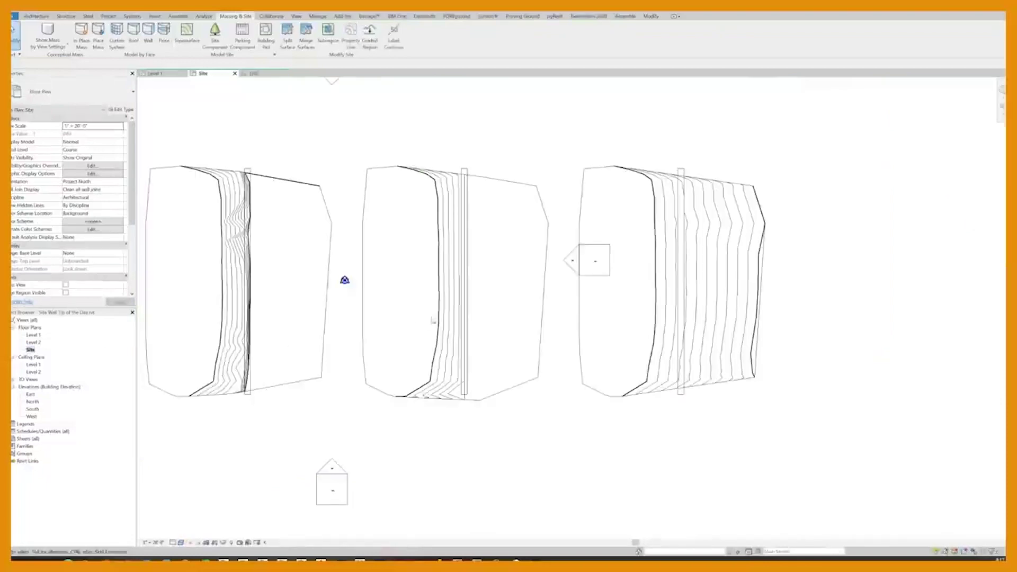
middle_drag(848, 351, 656, 360)
click(548, 360)
scroll(547, 360, up, 2)
middle_drag(548, 360, 510, 396)
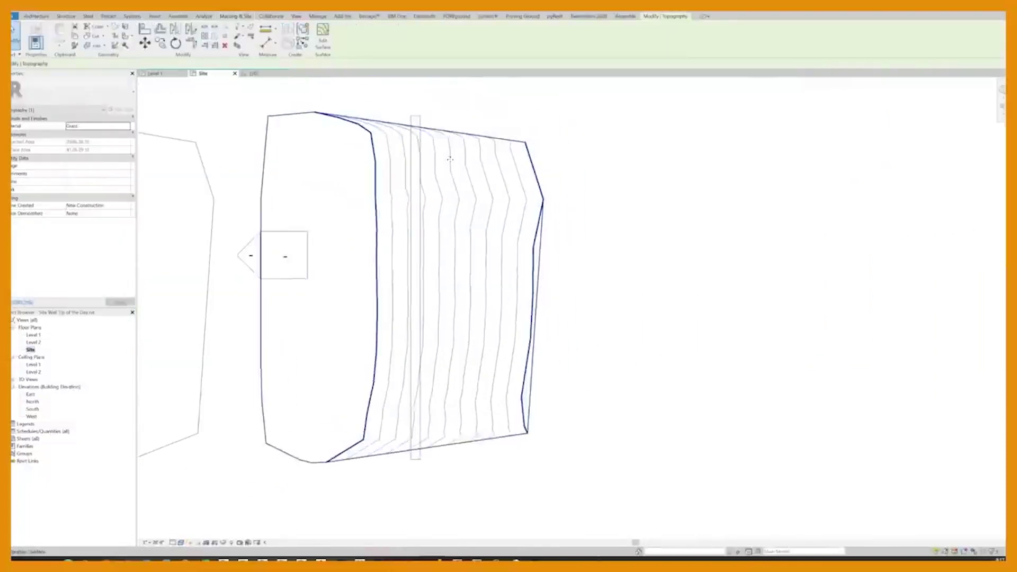
key(Escape)
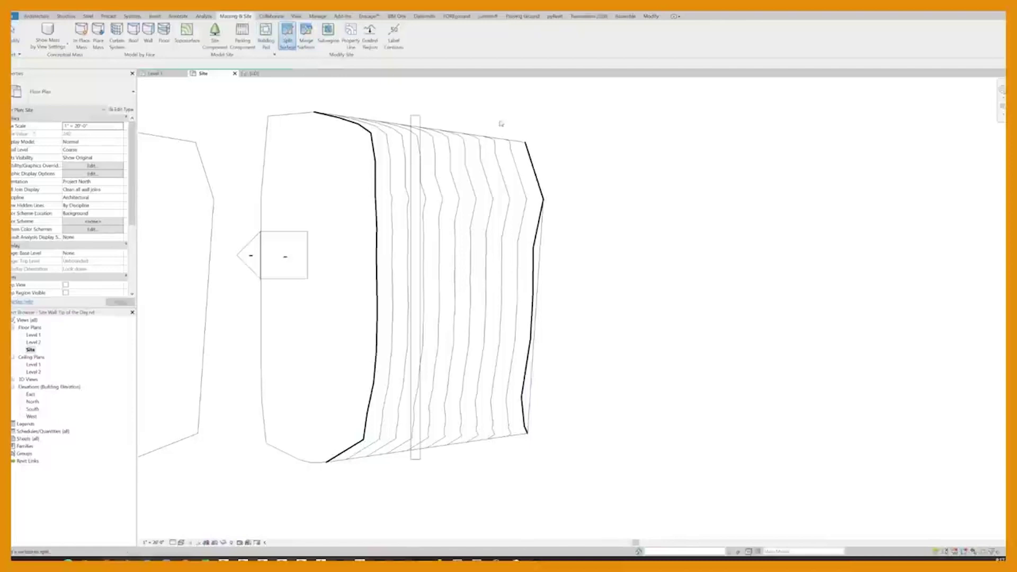
Split the right topography along a line from the wall's top end to the bottom edge
click(446, 140)
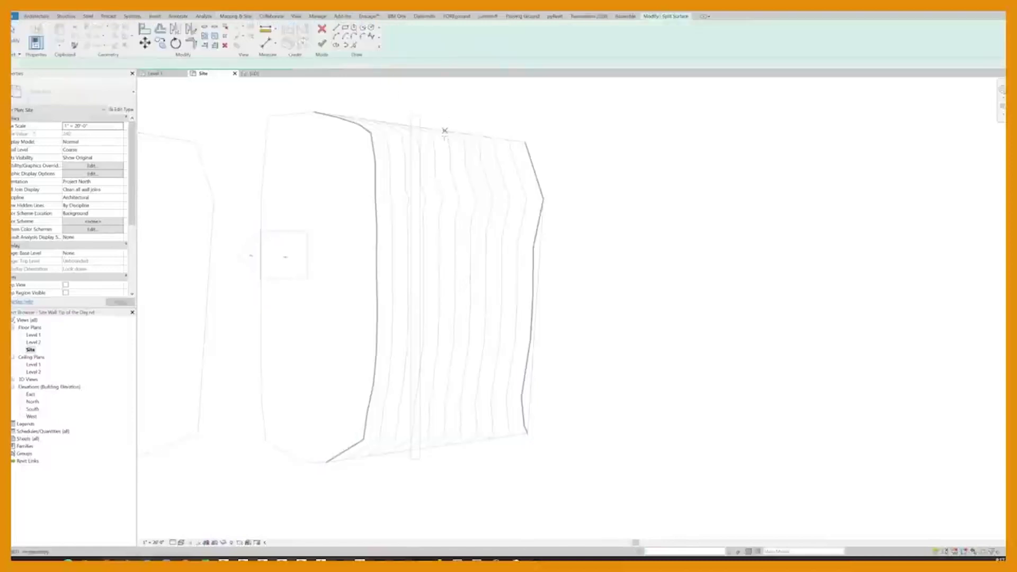
click(412, 116)
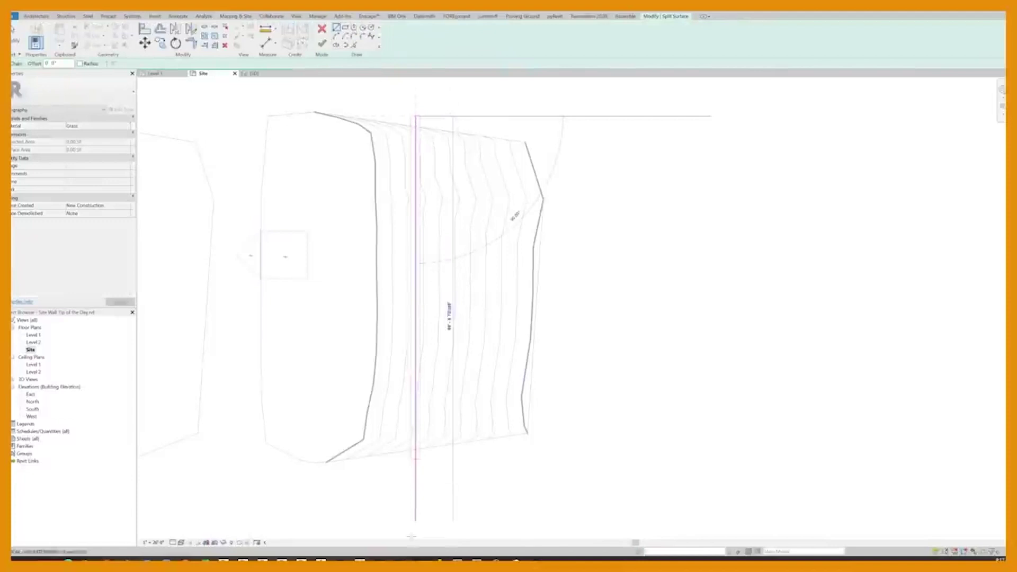
click(416, 473)
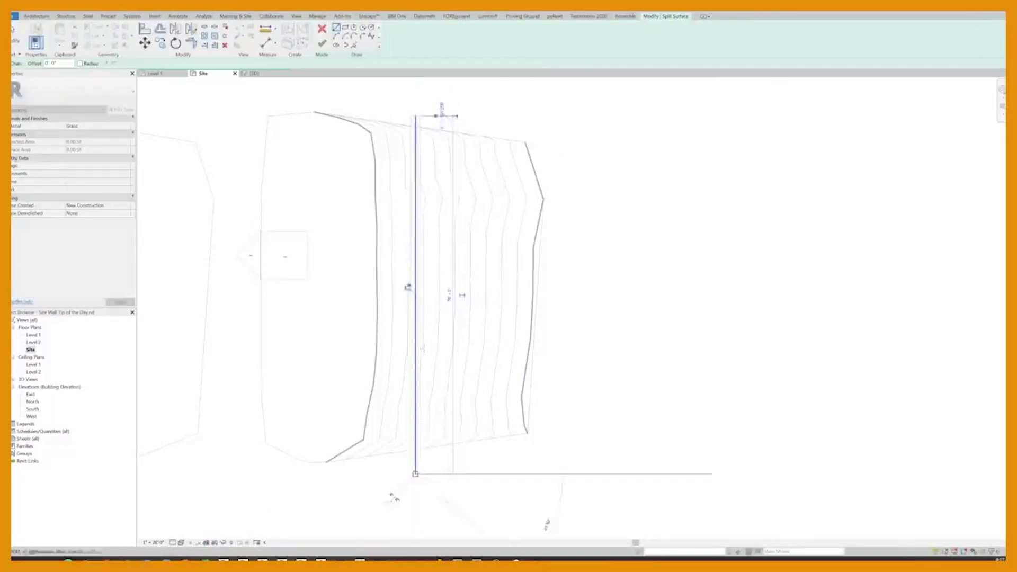
click(321, 43)
key(Escape)
click(465, 134)
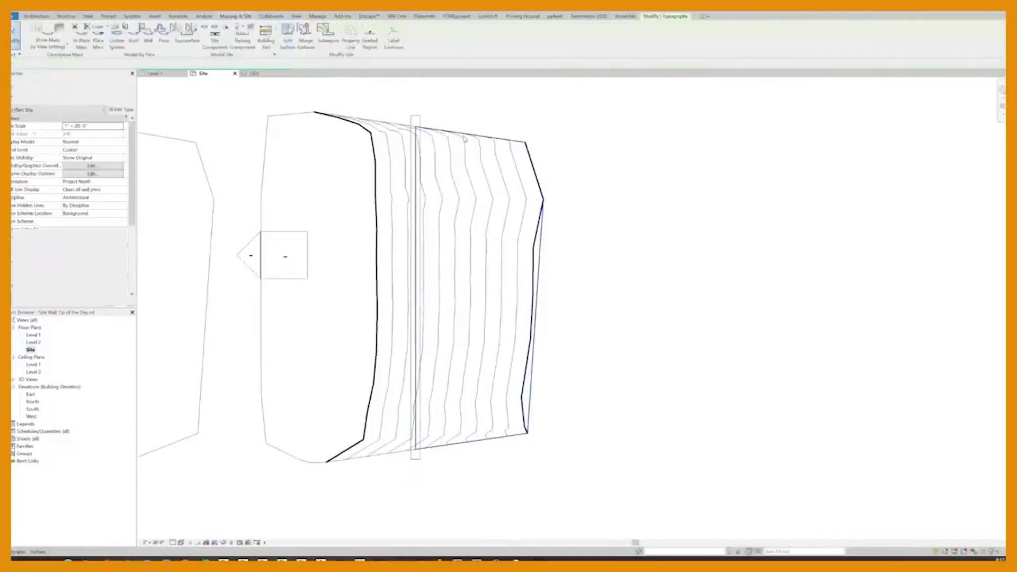
click(376, 124)
Set the right split surface's wall-line points to elevation 0
click(496, 138)
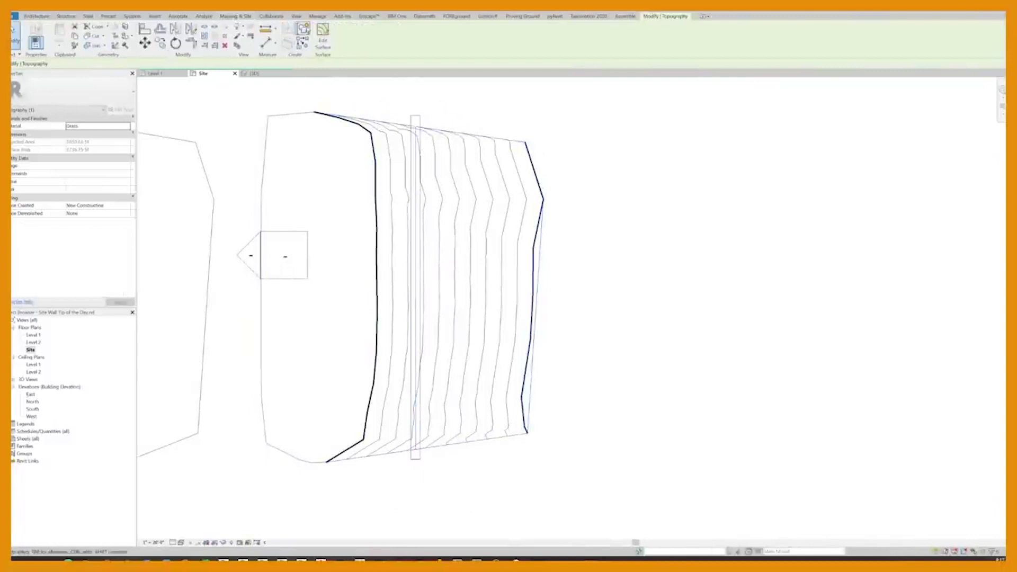
click(323, 37)
drag(383, 93, 468, 470)
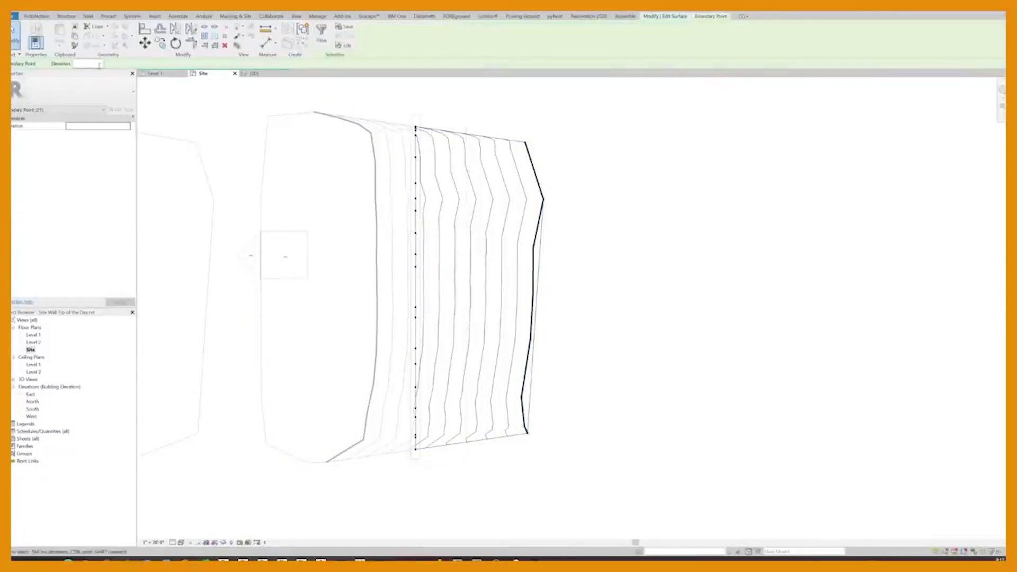
key(Return)
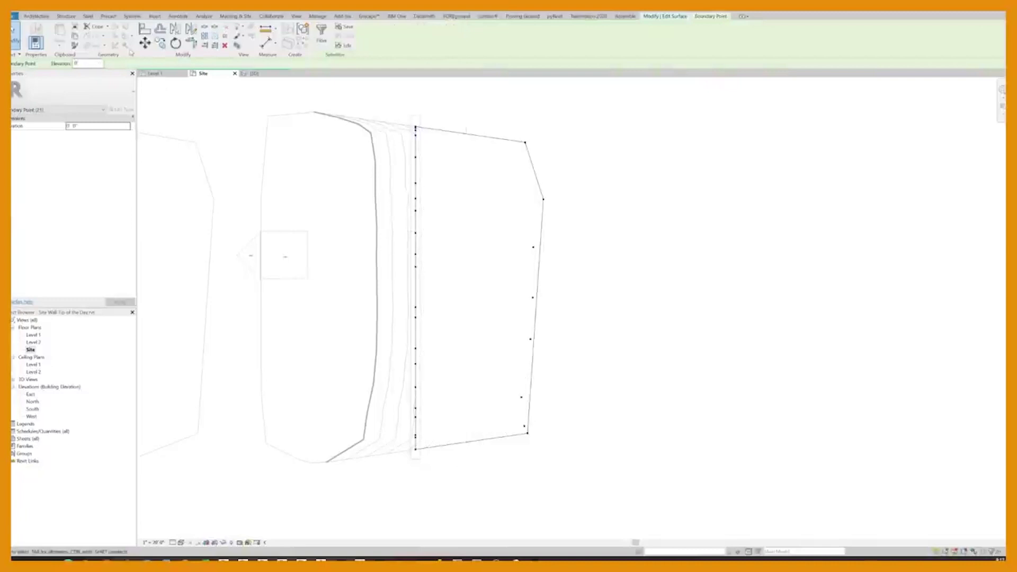
key(Escape)
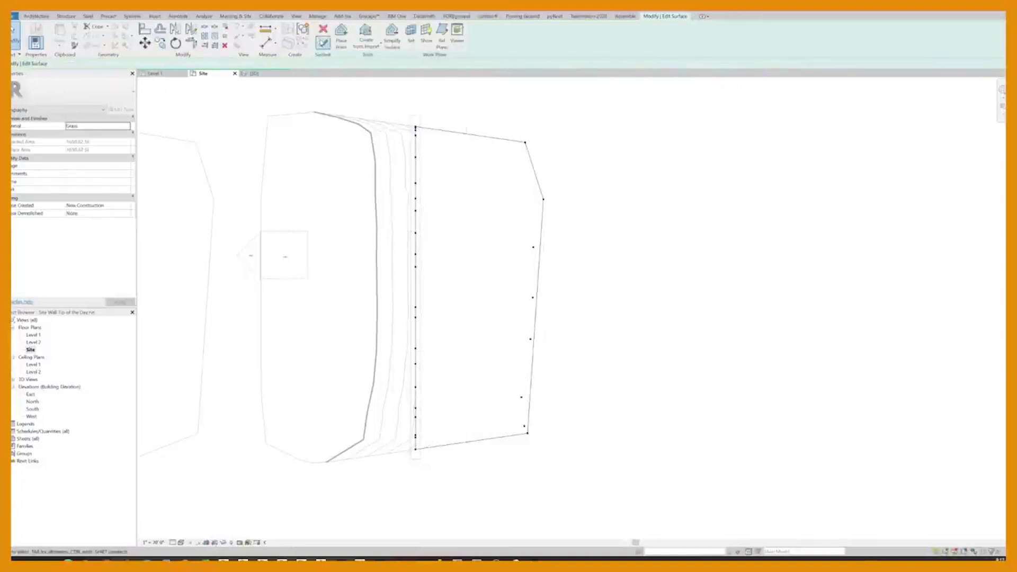
click(324, 40)
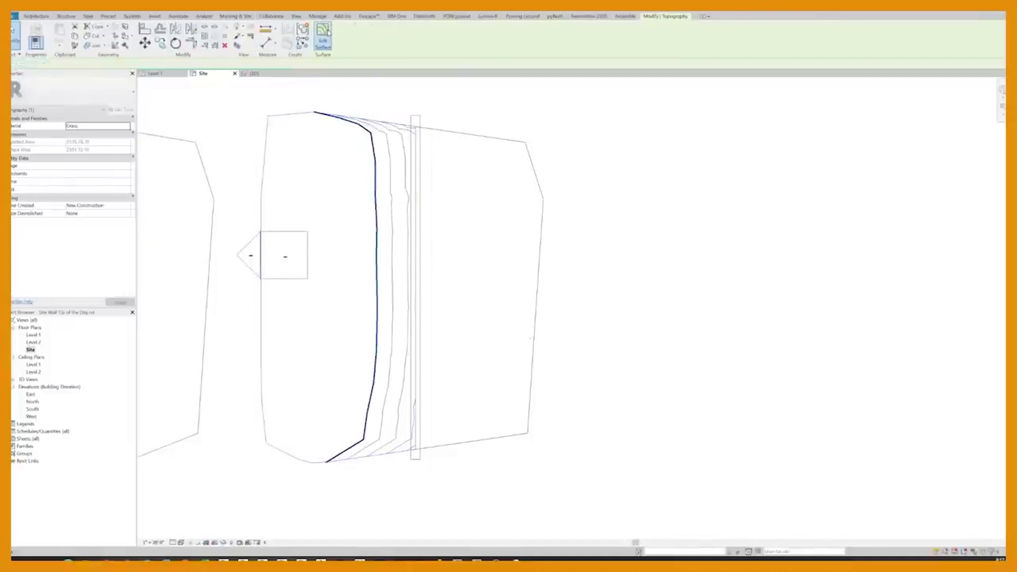
Set the left split surface's points along the wall to elevation 5'
click(328, 33)
drag(397, 90, 477, 460)
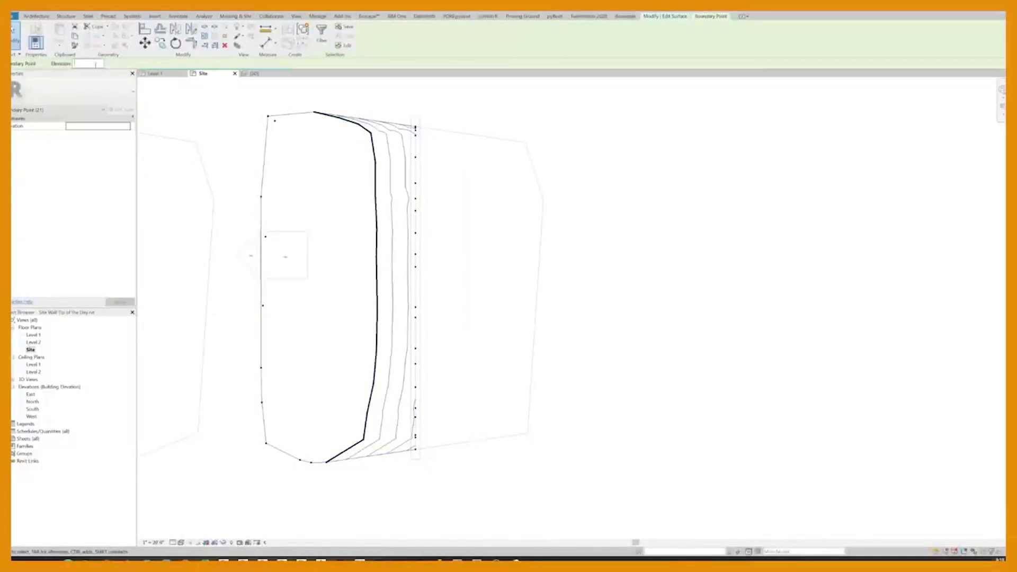
text(5)
key(Return)
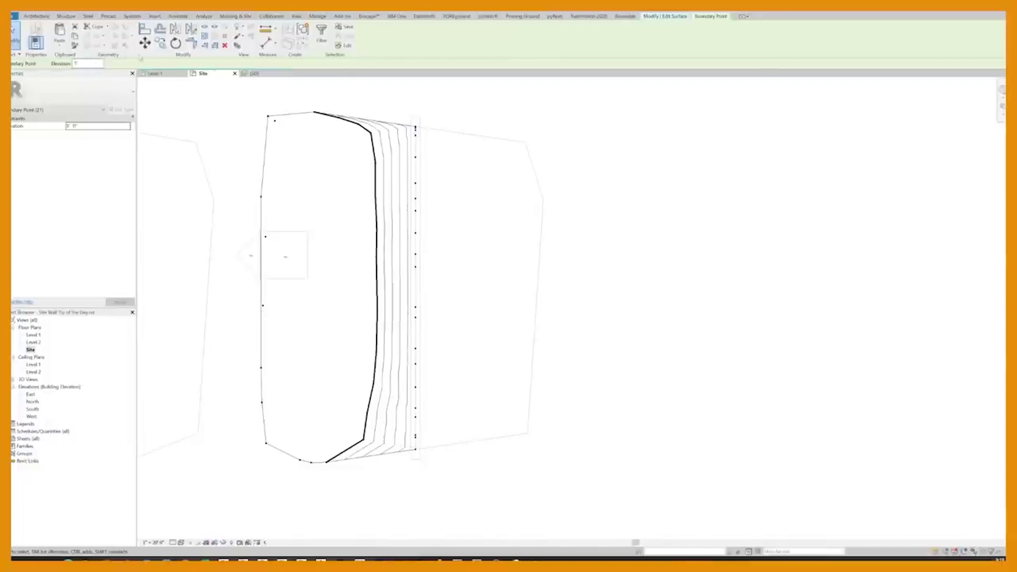
key(Escape)
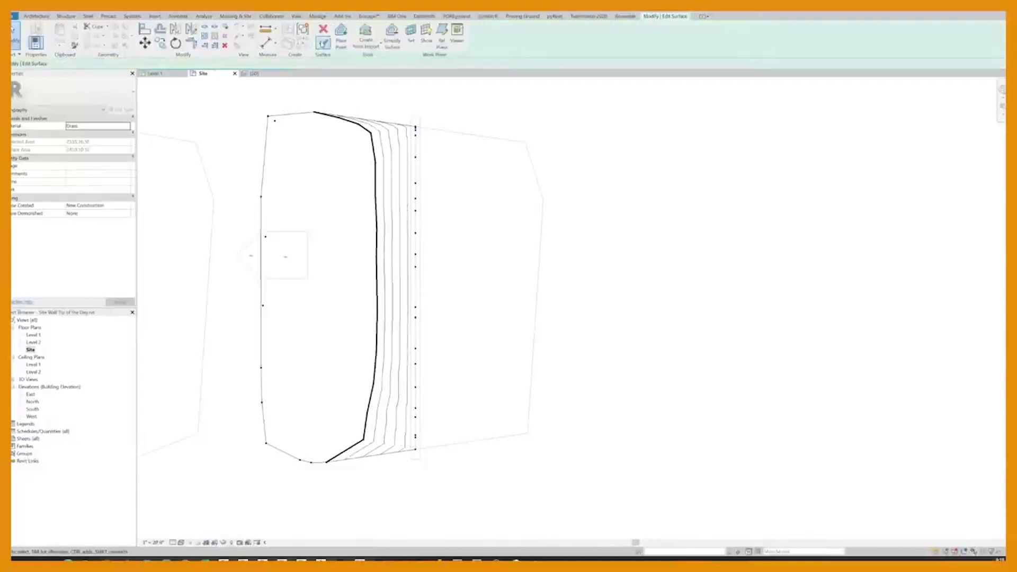
click(323, 44)
click(155, 9)
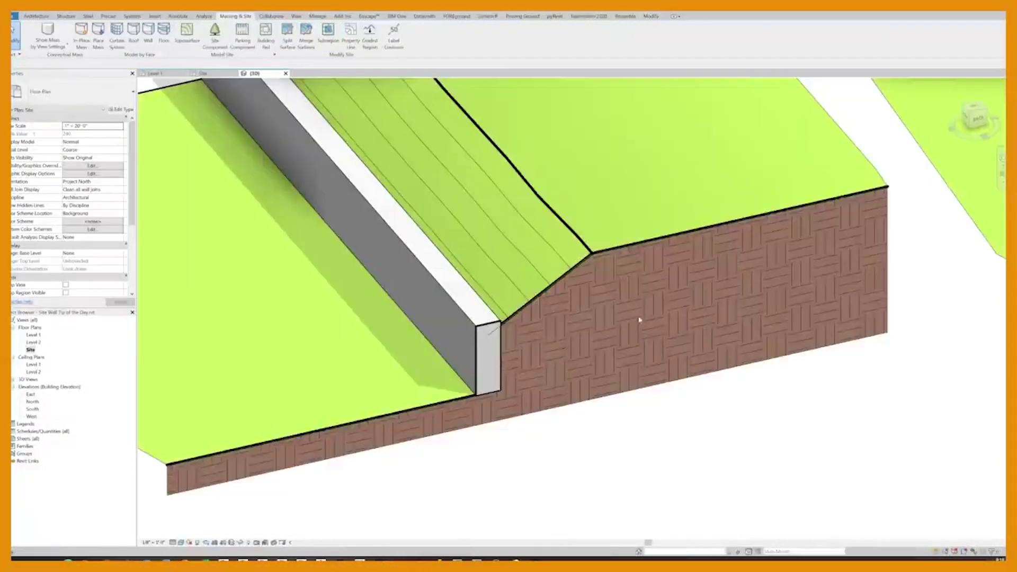
scroll(556, 327, down, 3)
middle_drag(551, 312, 350, 315)
scroll(344, 313, down, 1)
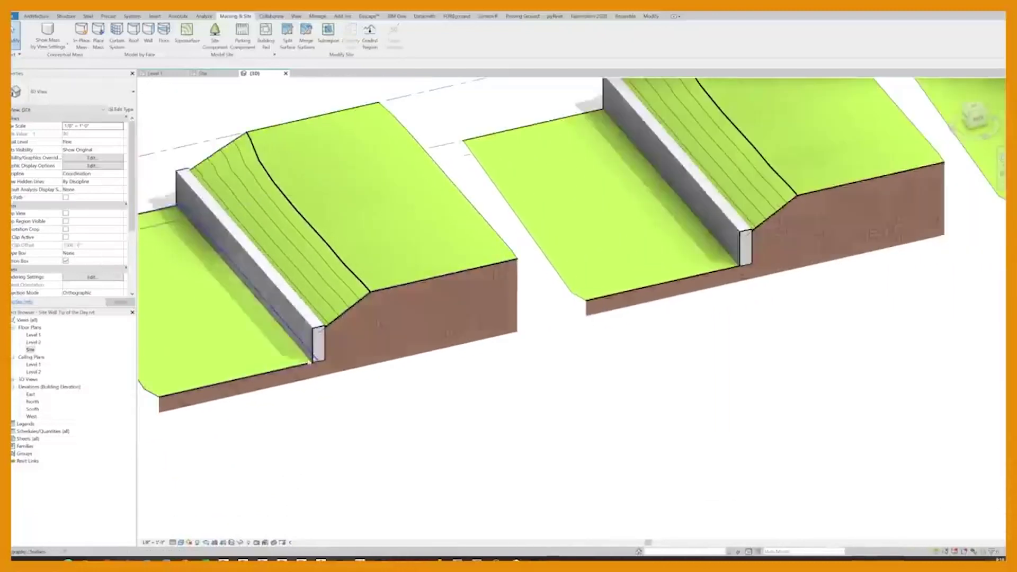
scroll(307, 358, up, 2)
click(306, 376)
click(359, 285)
scroll(371, 292, up, 2)
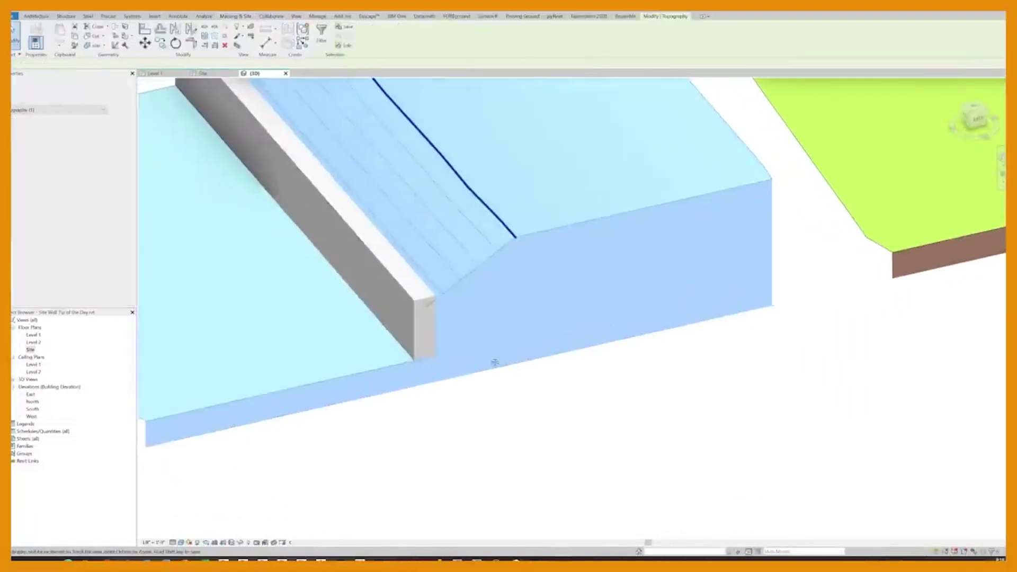
scroll(410, 305, down, 1)
click(410, 305)
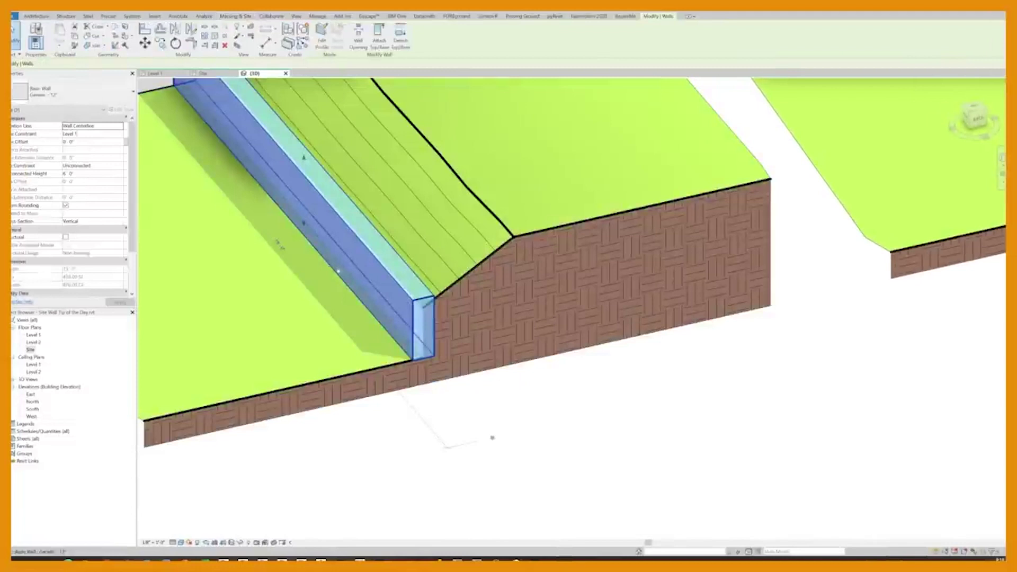
scroll(318, 259, down, 2)
key(Escape)
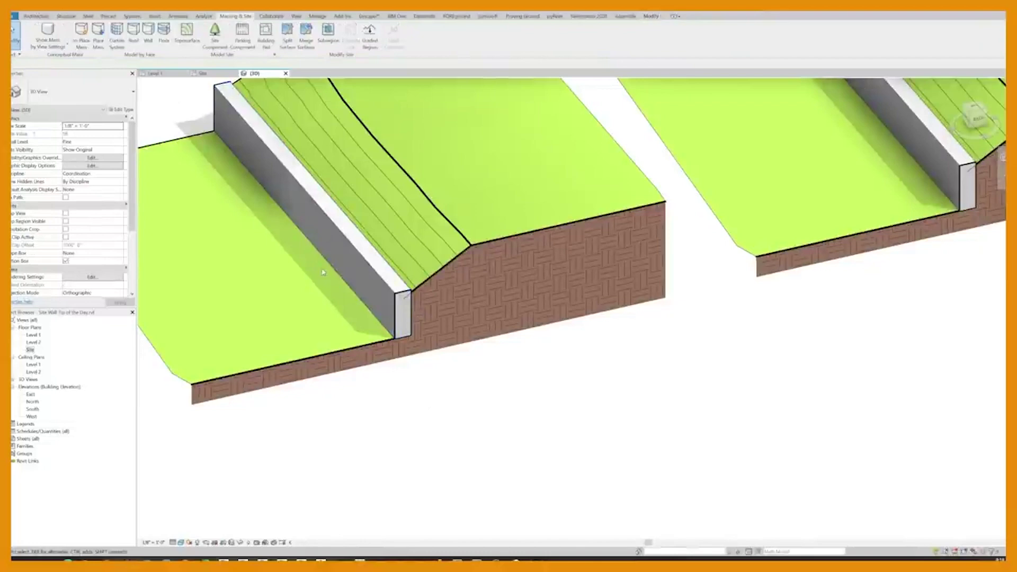
scroll(498, 288, down, 3)
scroll(681, 295, up, 3)
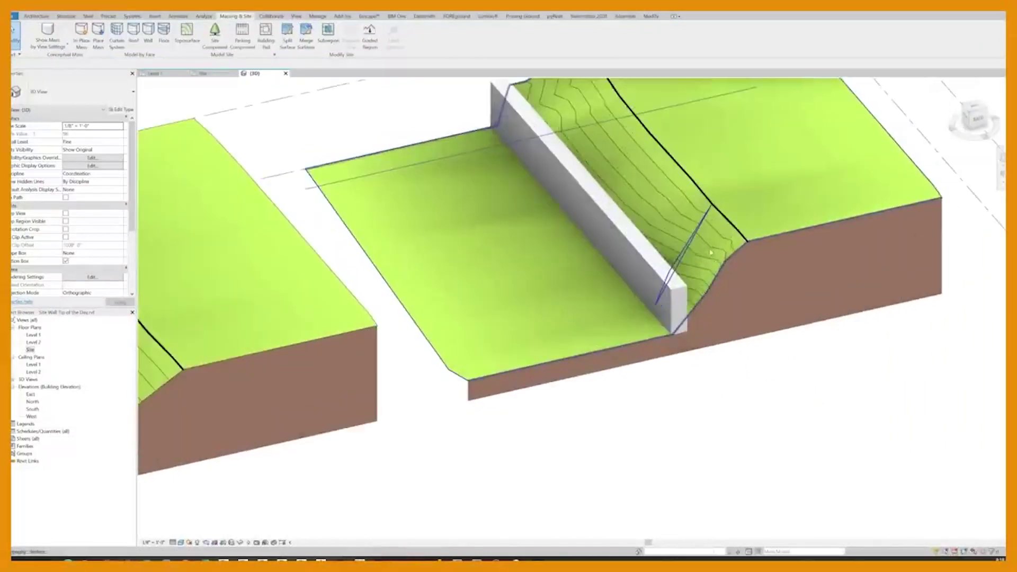
scroll(583, 391, down, 1)
middle_drag(249, 509, 514, 411)
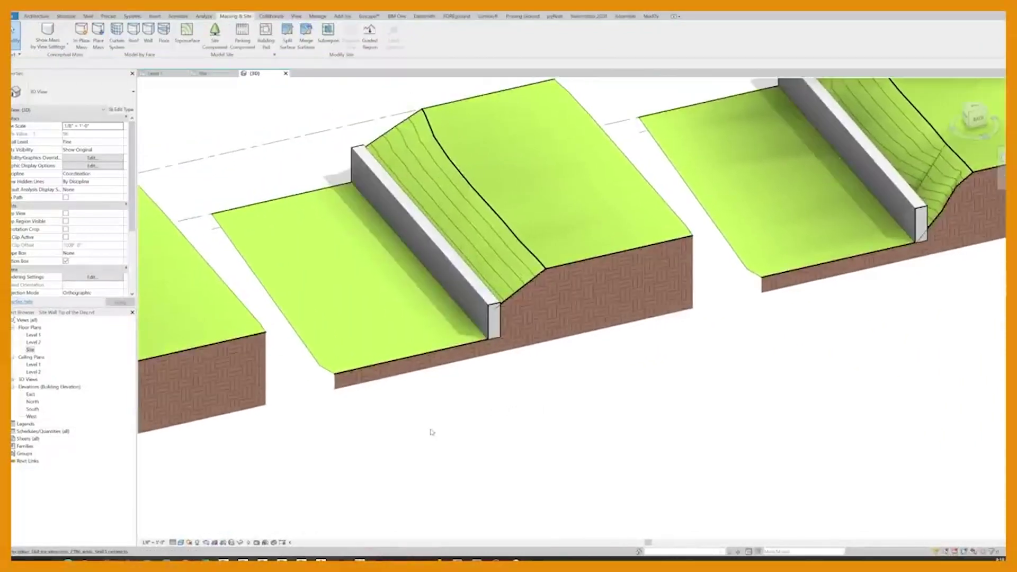